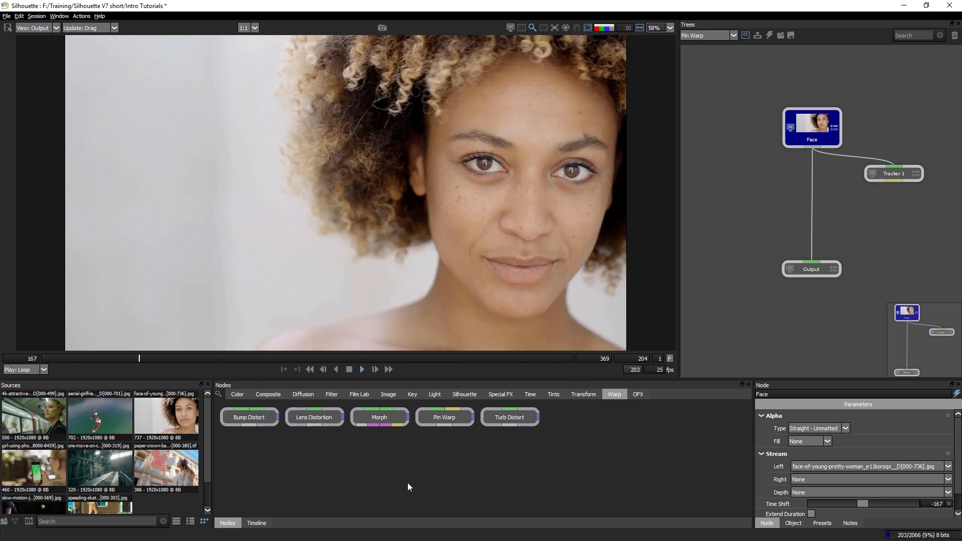
Go to frame 196 and insert a Pin Warp node on the connection between the Face and Output nodes.
click(350, 370)
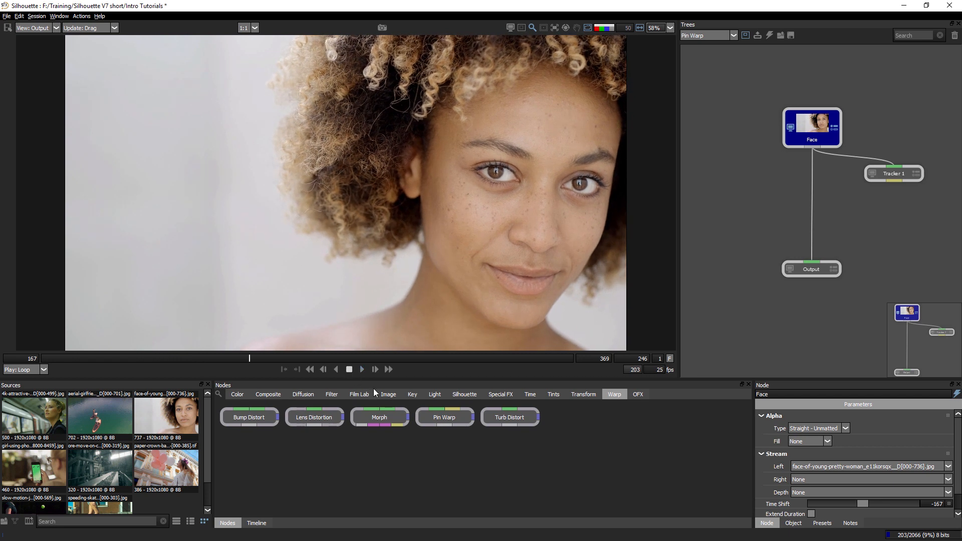
drag(514, 370, 434, 372)
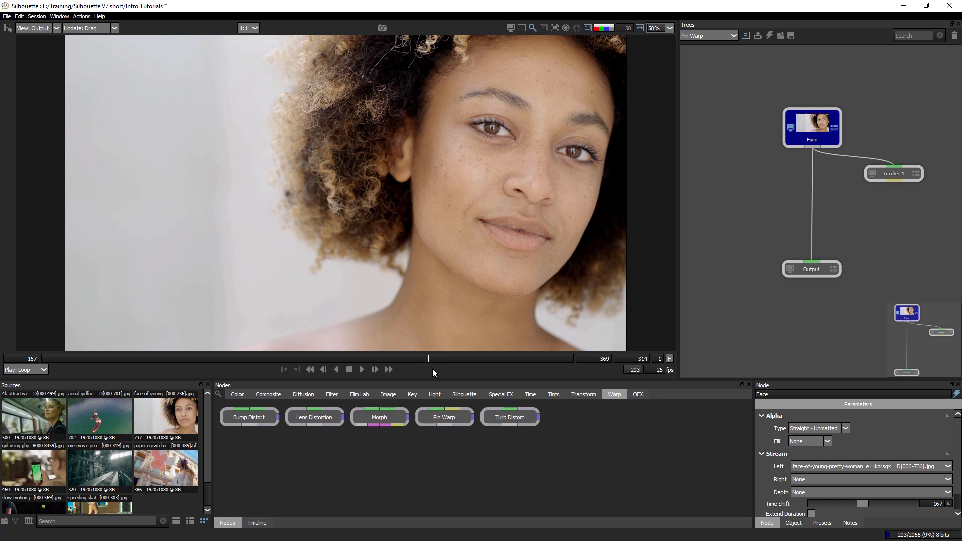
drag(136, 360, 119, 359)
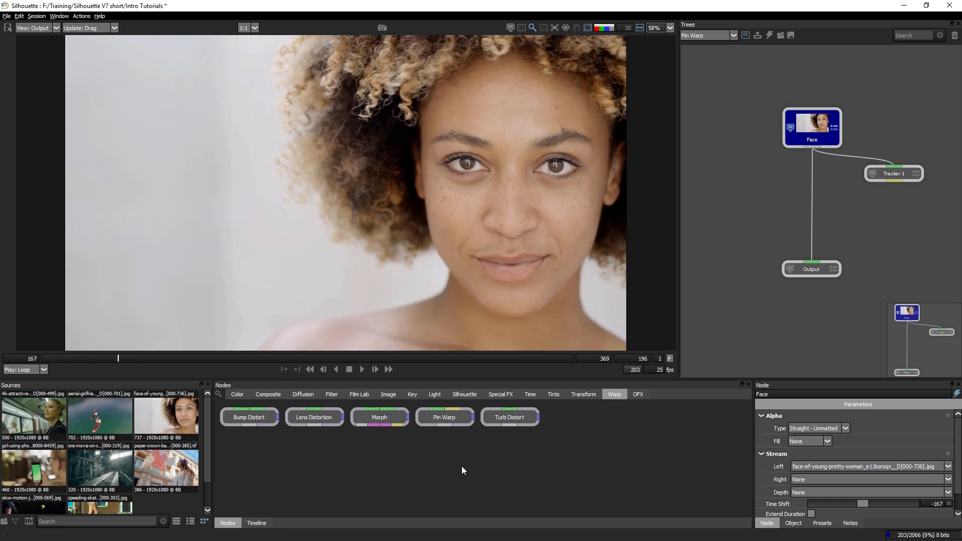
drag(465, 420, 827, 243)
drag(817, 208, 812, 210)
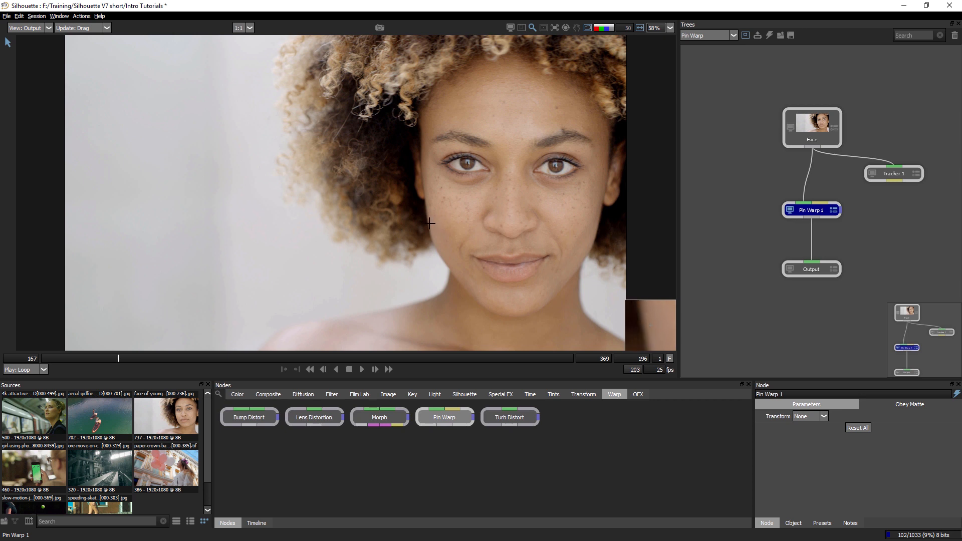
Place a pin on each cheek edge and pull both about 160 pixels inward to slim the face.
mouse_move(427, 224)
mouse_down()
mouse_move(490, 224)
mouse_move(441, 224)
mouse_move(489, 224)
mouse_move(473, 225)
mouse_move(430, 264)
mouse_move(426, 226)
mouse_up()
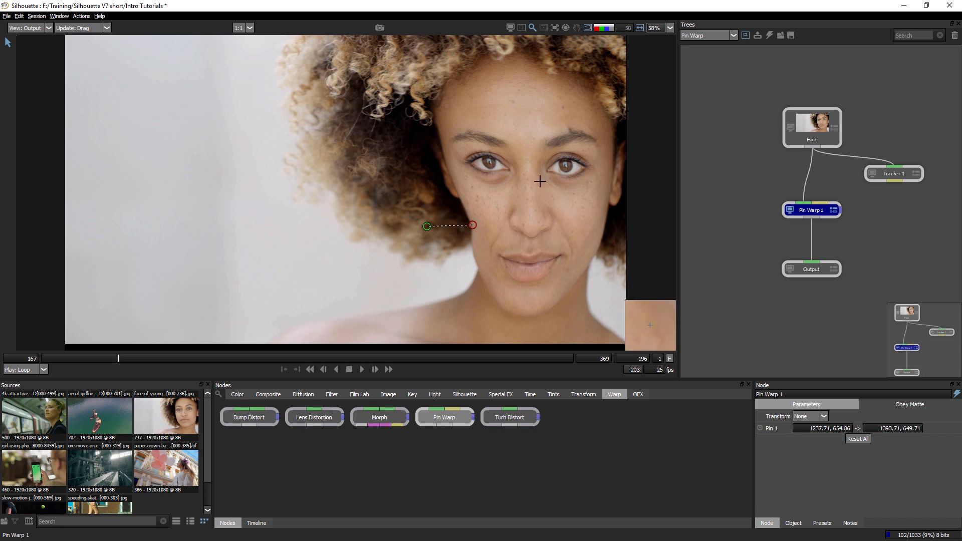
mouse_move(557, 170)
mouse_down()
mouse_move(499, 178)
mouse_move(472, 196)
mouse_move(540, 167)
mouse_up()
drag(600, 229, 550, 226)
click(550, 226)
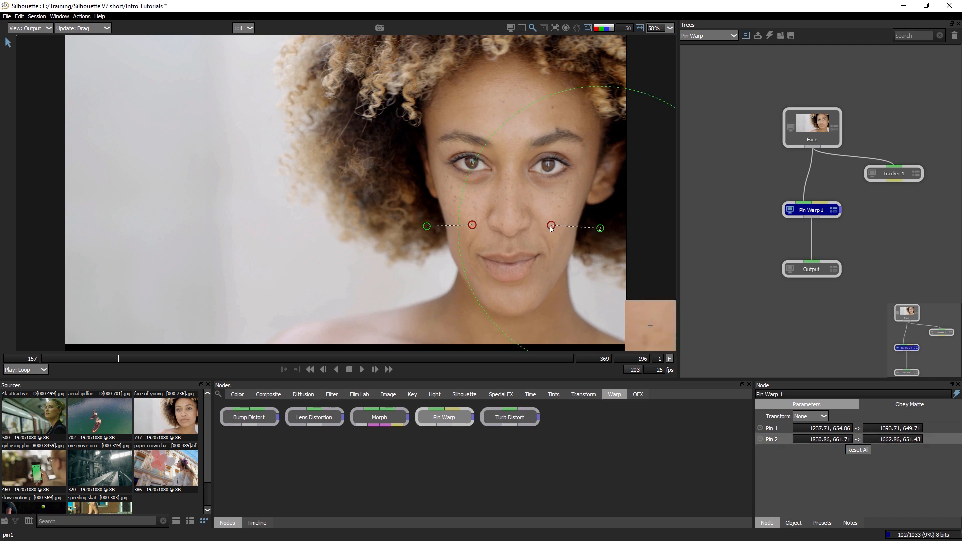
click(555, 251)
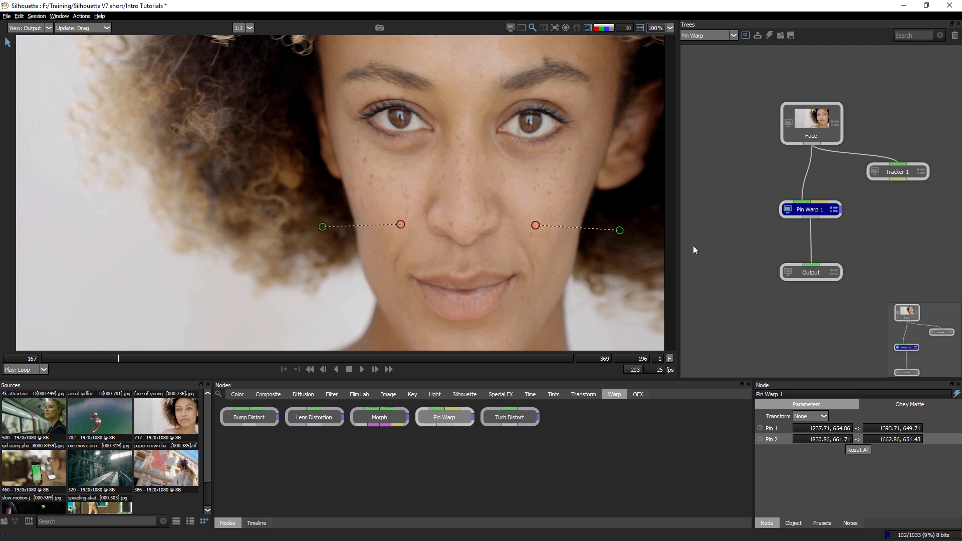
Compare the original input with the output of the cheek warp repeatedly.
key(1)
key(2)
key(1)
key(2)
key(1)
key(2)
key(1)
key(2)
key(1)
key(2)
key(1)
key(2)
key(1)
key(2)
key(1)
key(2)
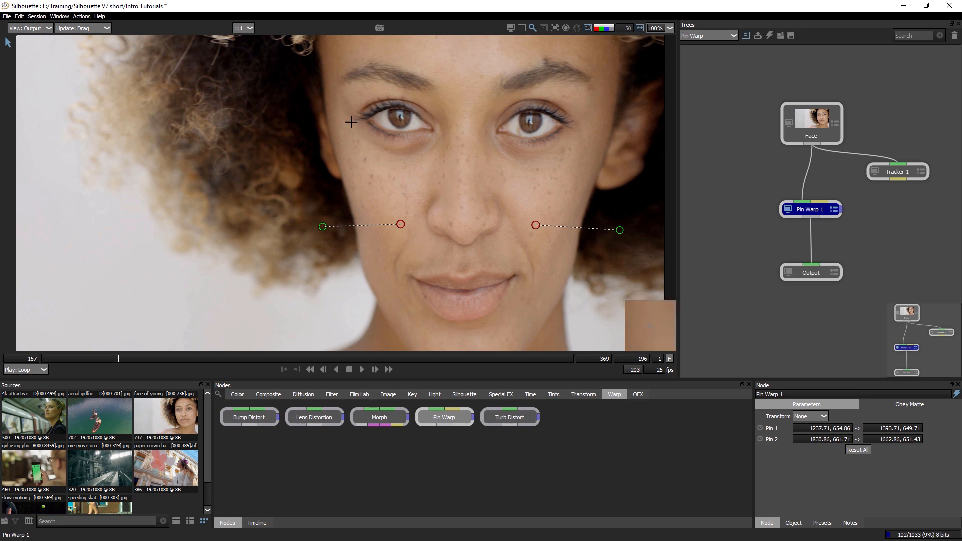
Place pins on the upper and lower lids of both eyes and pull them outward to enlarge the eyes.
drag(386, 132, 371, 153)
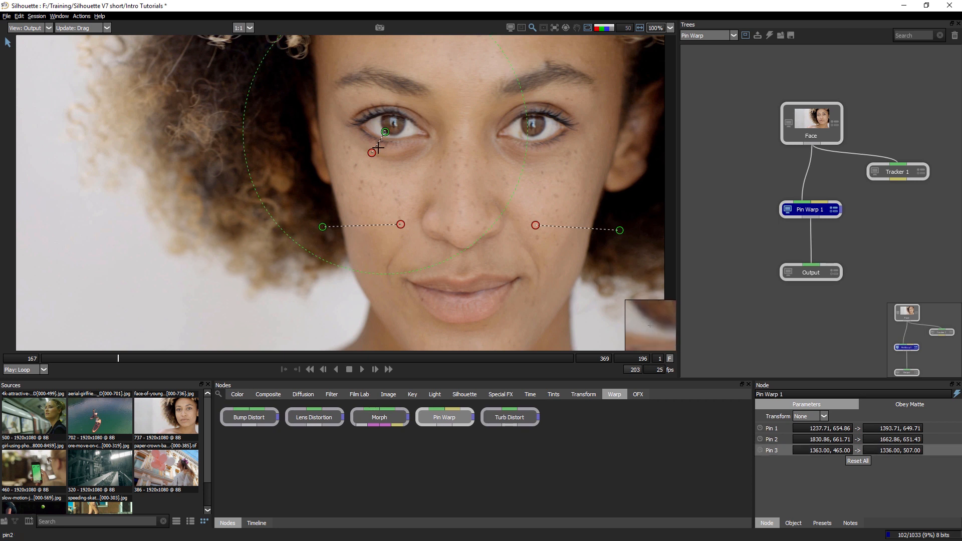
click(402, 111)
drag(402, 109, 407, 91)
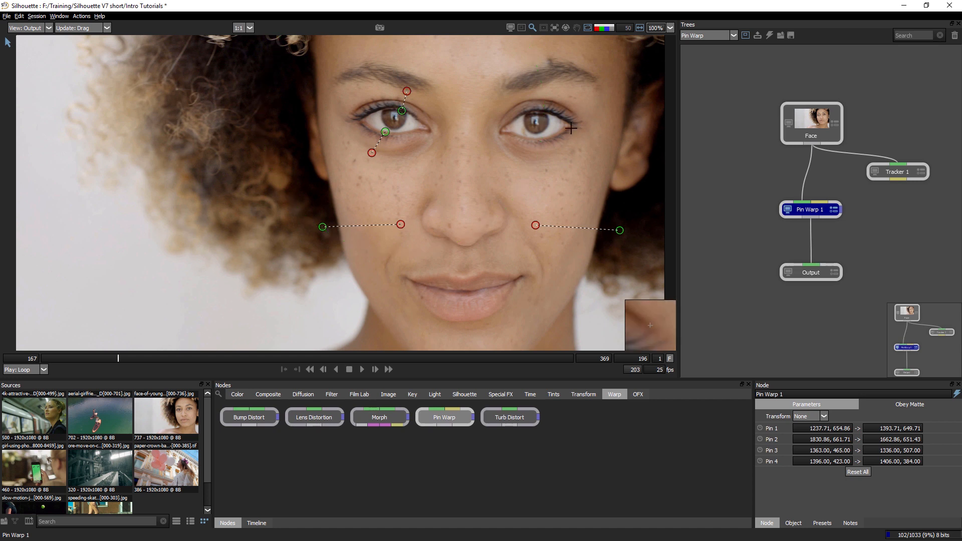
click(555, 139)
drag(555, 139, 565, 158)
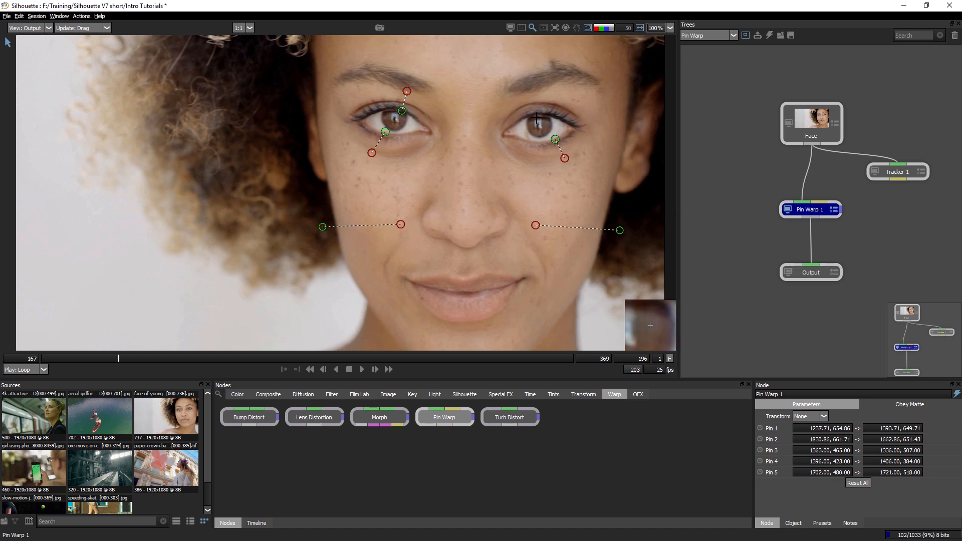
drag(538, 111, 525, 87)
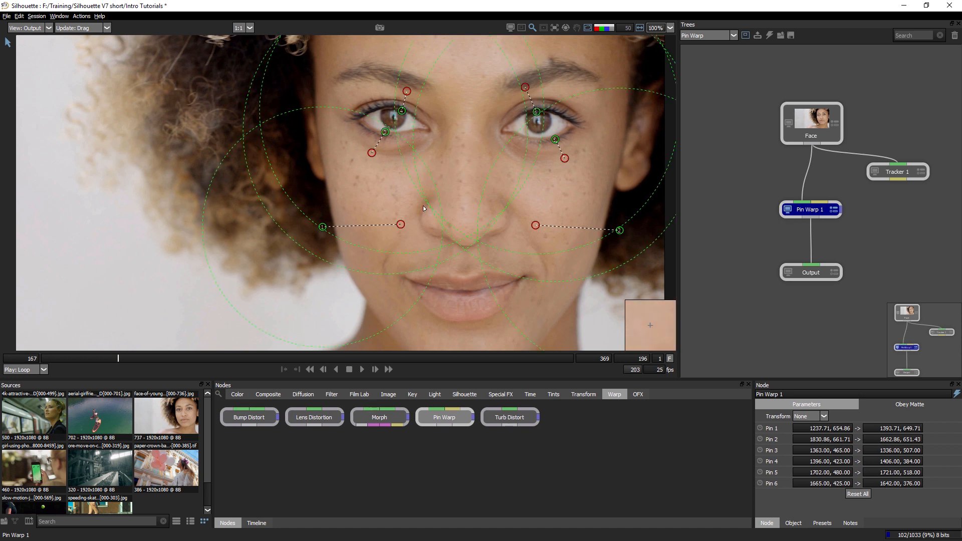
drag(332, 266, 349, 237)
drag(570, 251, 538, 202)
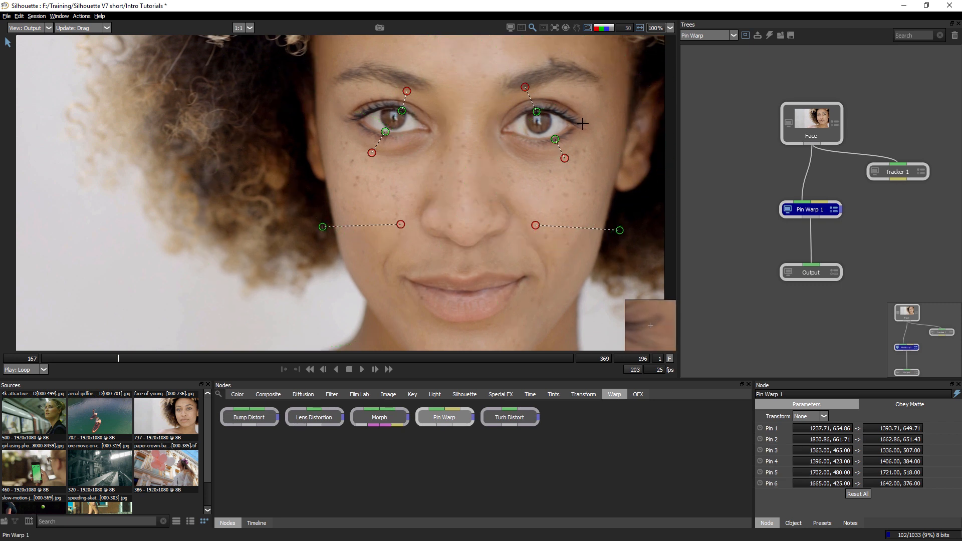
Pull the eye pins' targets farther up the forehead and down the cheeks to enlarge the eyes more.
key(1)
key(2)
key(1)
key(2)
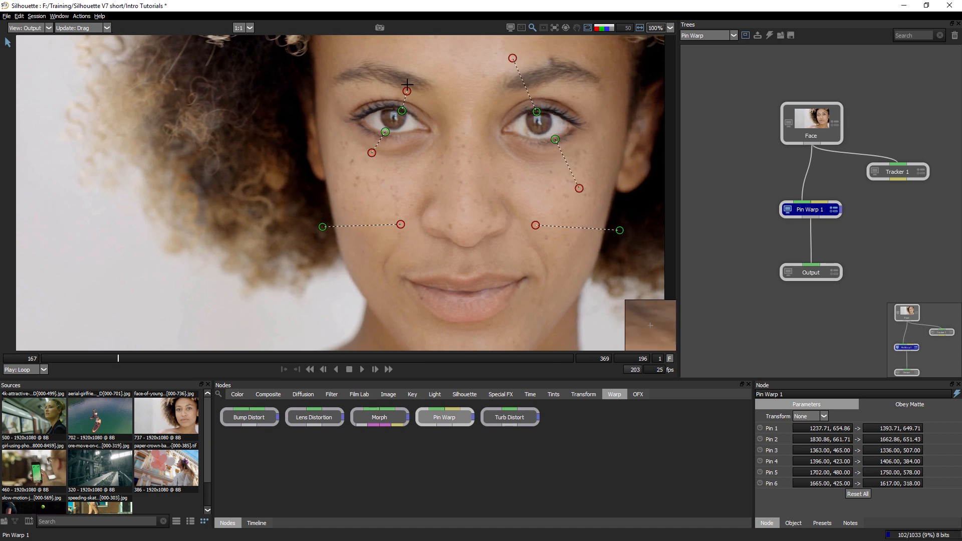
drag(407, 90, 424, 51)
drag(371, 153, 354, 191)
drag(424, 51, 428, 46)
Compare the original input with the output of the stronger eye warp.
key(1)
key(2)
key(1)
key(2)
key(1)
key(2)
key(1)
key(2)
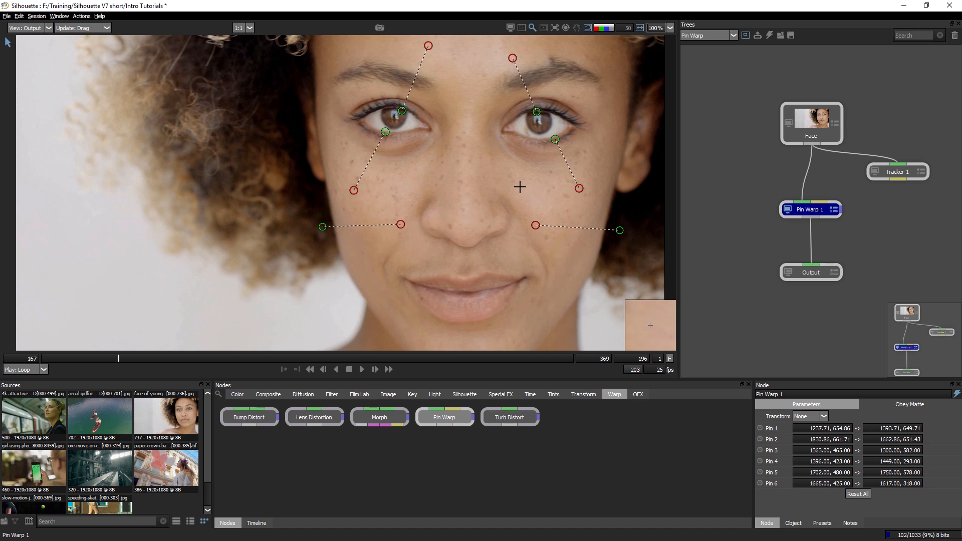
Add a stationary tack on the nose tip and select all pins to display their influence areas.
click(466, 221)
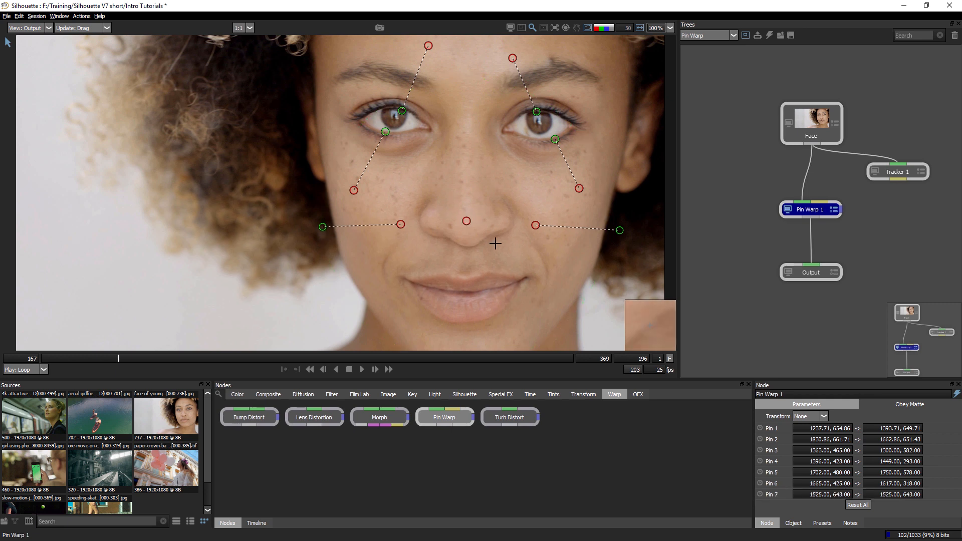
click(468, 222)
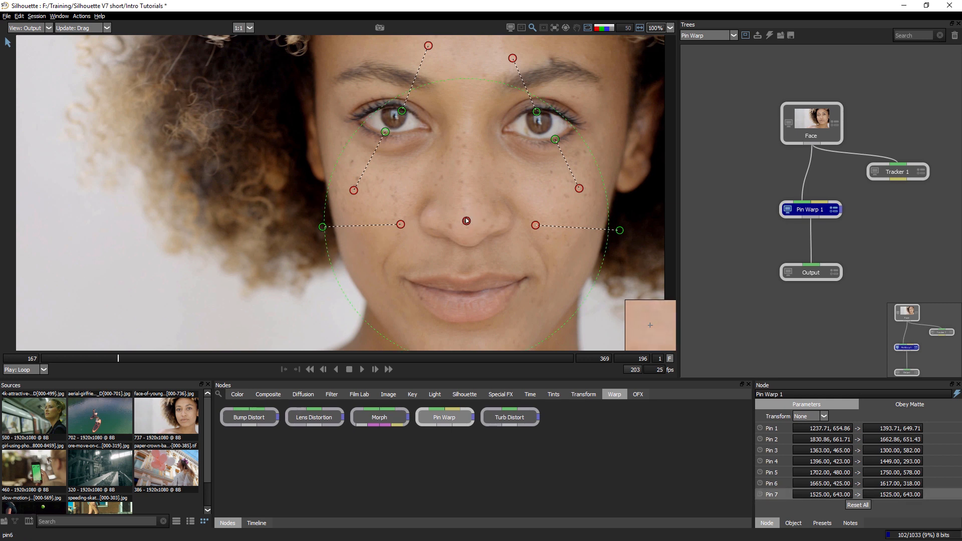
key(ctrl+a)
mouse_move(517, 302)
mouse_down()
mouse_move(533, 311)
mouse_move(496, 290)
mouse_move(515, 315)
mouse_up()
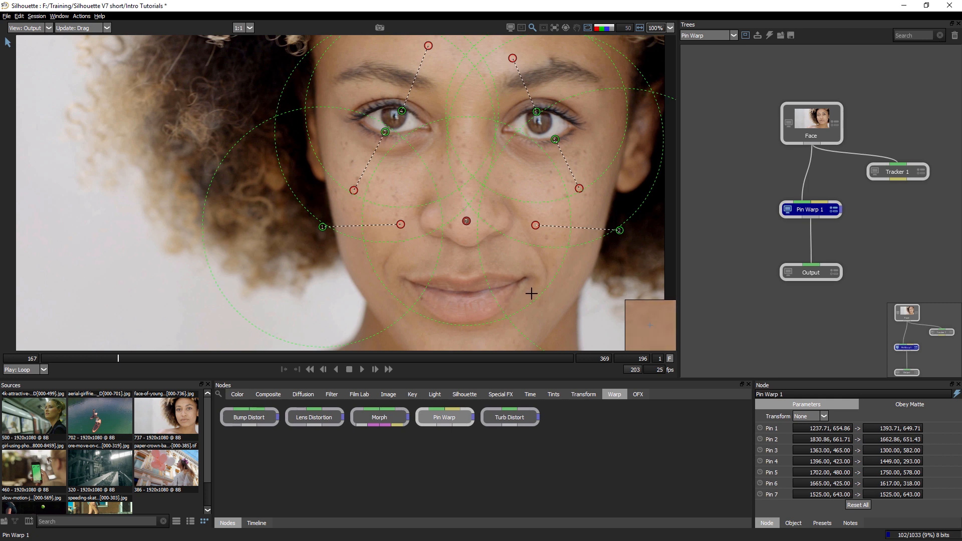
drag(539, 297, 554, 313)
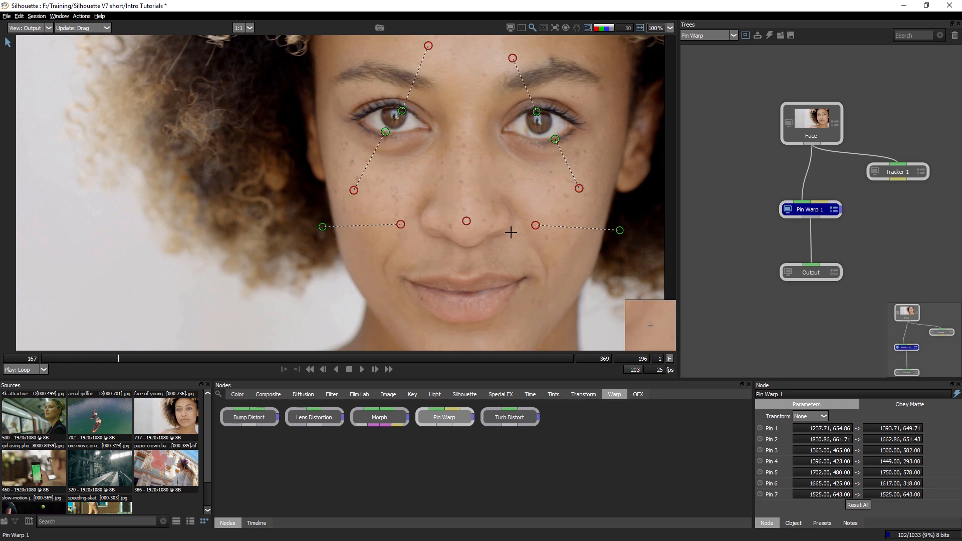
Examine the full face warp by switching between the input and output views.
key(1)
key(2)
key(1)
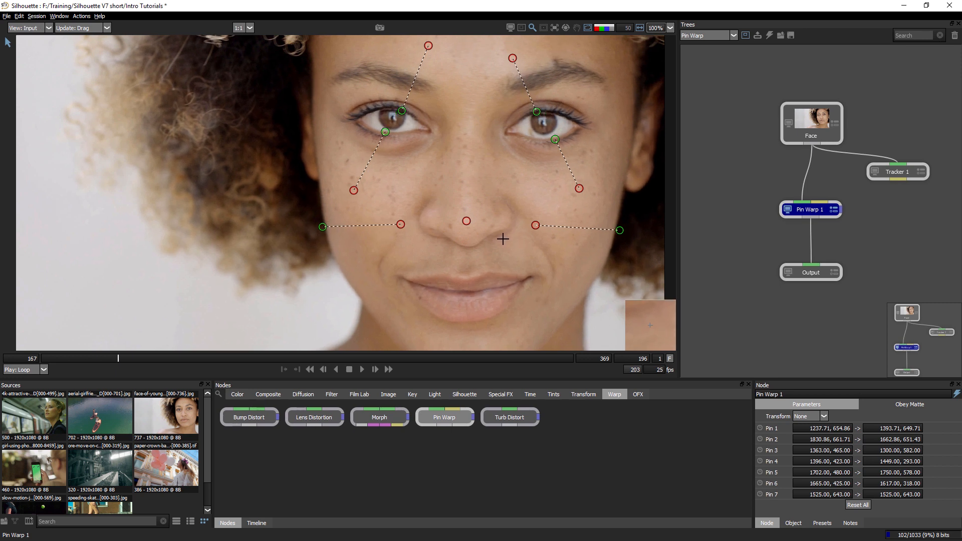
key(2)
key(1)
key(2)
key(1)
key(2)
key(1)
key(2)
key(1)
key(2)
key(1)
key(2)
key(1)
key(2)
key(1)
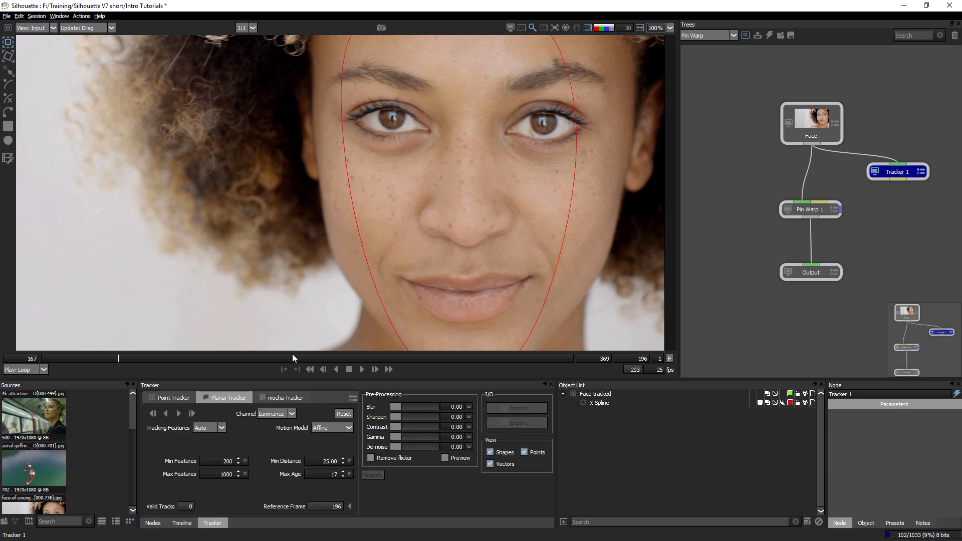
Open Tracker 1's Face tracked layer and scrub through the clip to review its planar track.
drag(293, 354, 355, 358)
click(595, 394)
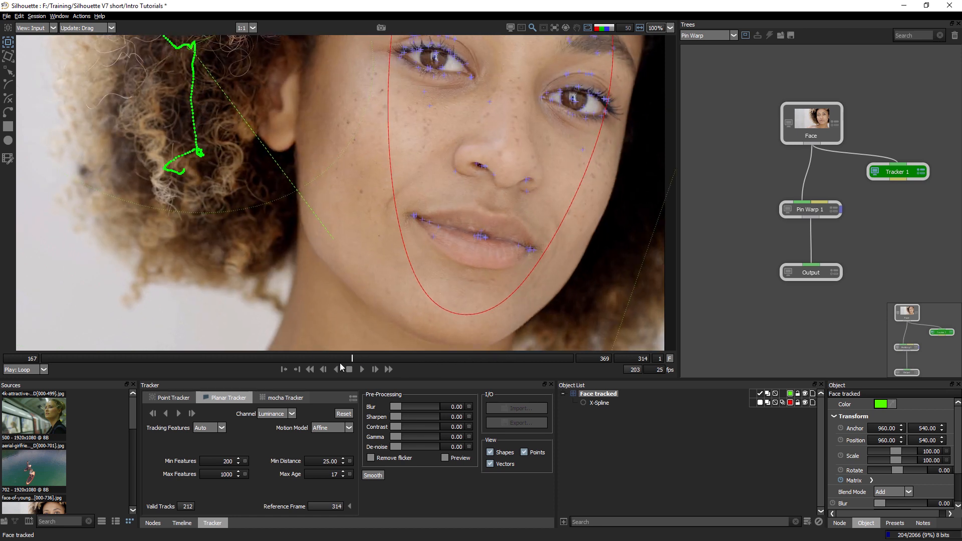
drag(224, 369, 313, 358)
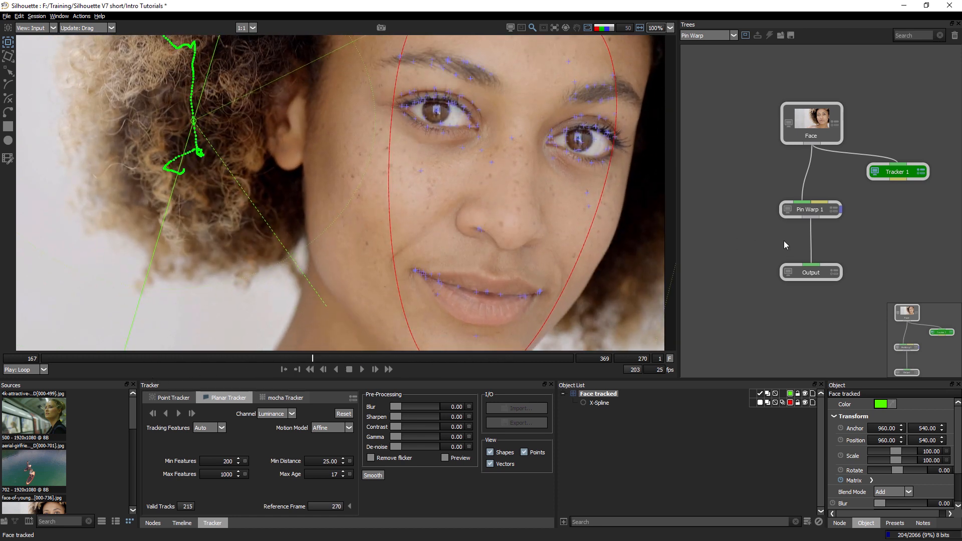
key(f)
drag(313, 359, 372, 360)
drag(269, 370, 258, 369)
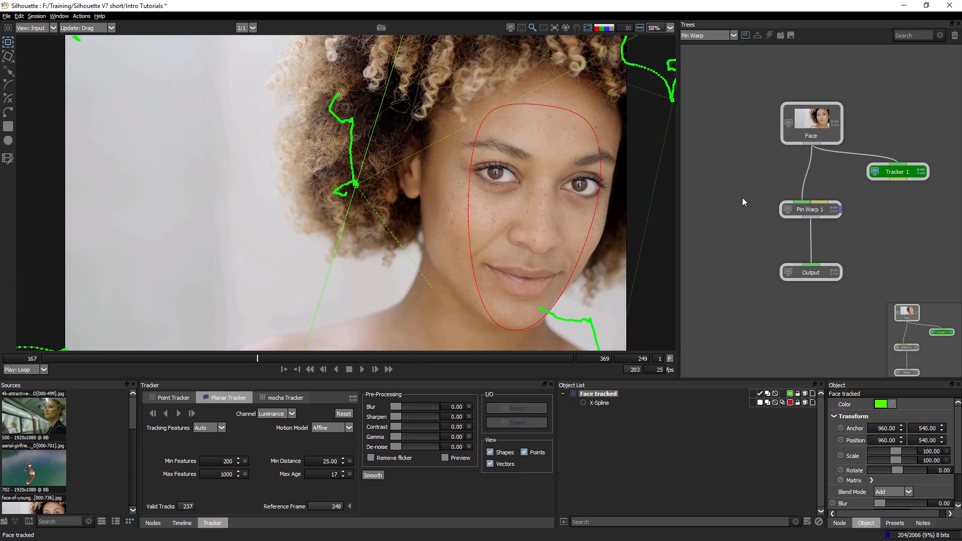
Connect Tracker 1's data output to Pin Warp 1 and set the warp's Transform to Face tracked at frame 197.
drag(901, 181, 818, 203)
click(817, 211)
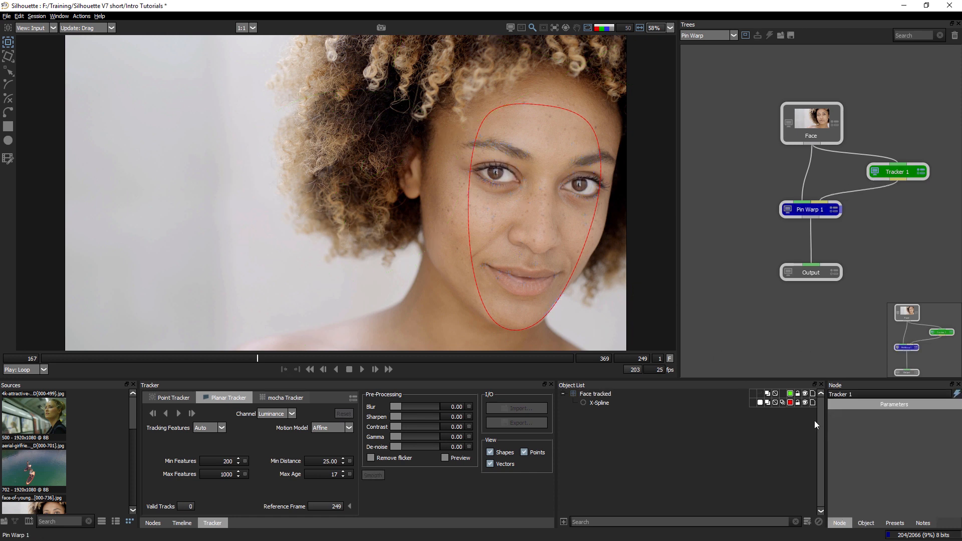
drag(258, 360, 120, 367)
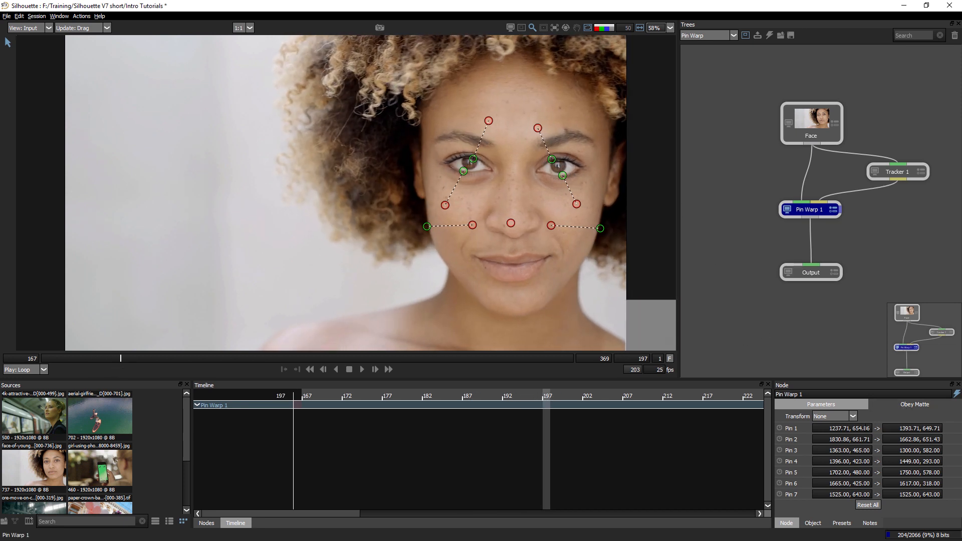
click(833, 417)
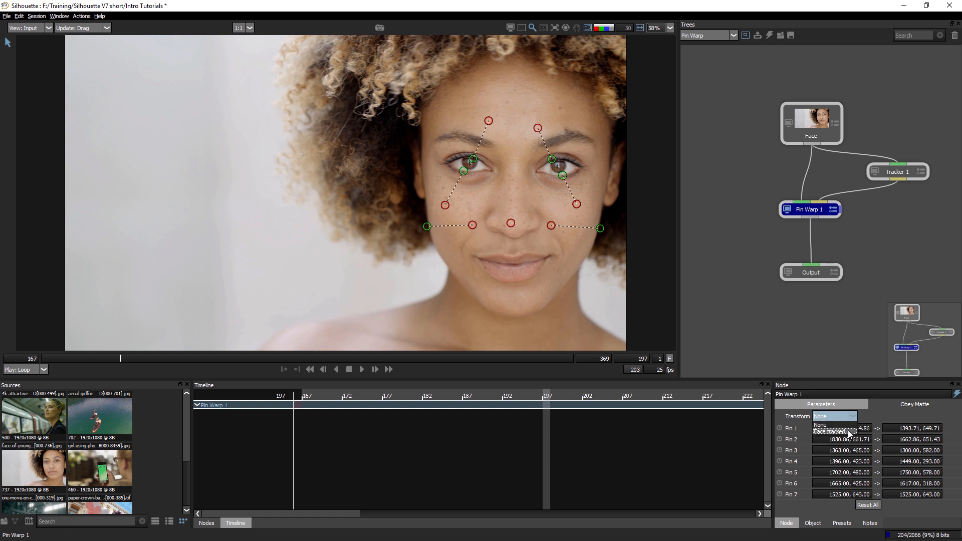
click(851, 434)
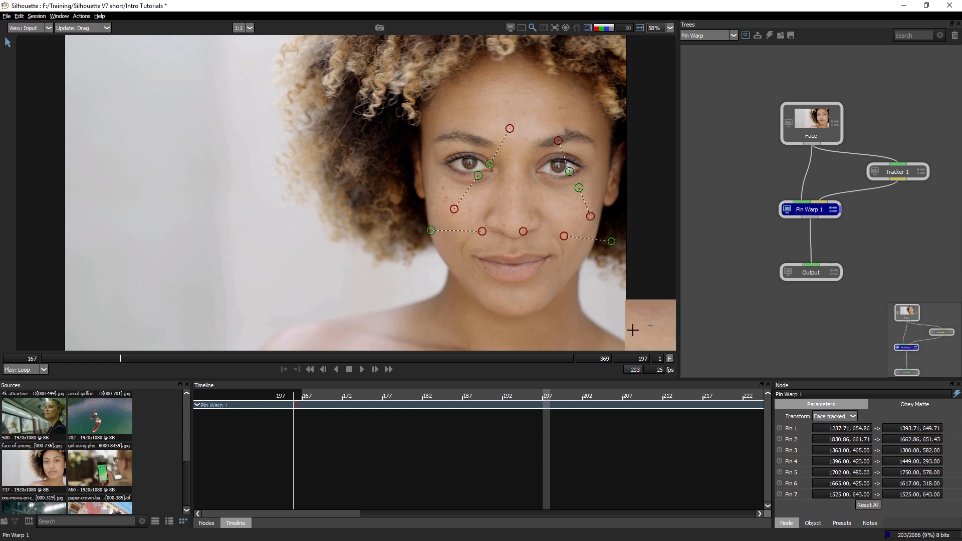
Reset all pins, and in the output view pull new cheek-edge pins inward to 1326.04, 689.46 and 1661.36, 670.30.
click(857, 506)
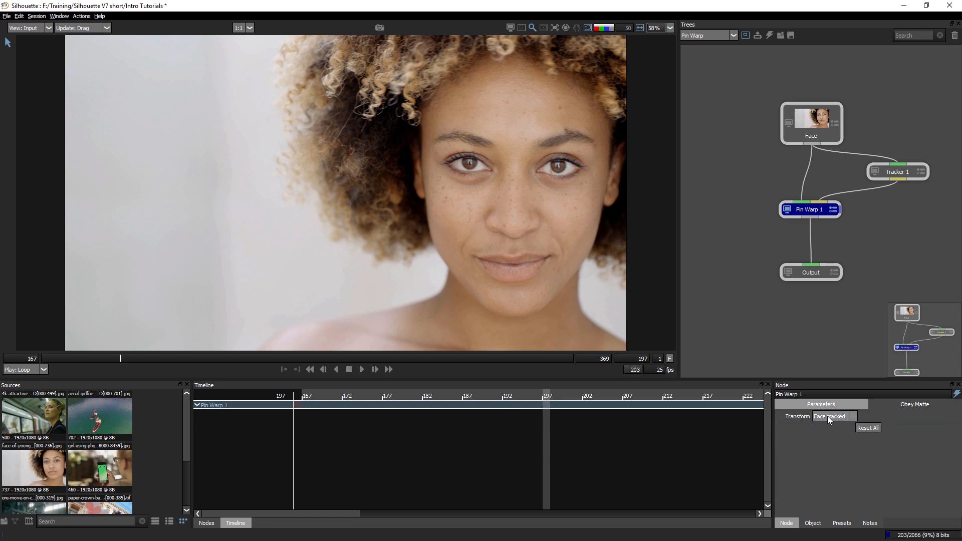
drag(424, 234, 477, 232)
key(ctrl+z)
key(2)
drag(420, 243, 459, 243)
drag(605, 241, 564, 241)
Pull new pins outward from the upper and lower lids of both eyes, and tack the nose tip.
drag(473, 154, 482, 124)
drag(471, 170, 467, 191)
drag(484, 125, 485, 124)
drag(561, 156, 549, 132)
drag(564, 173, 576, 201)
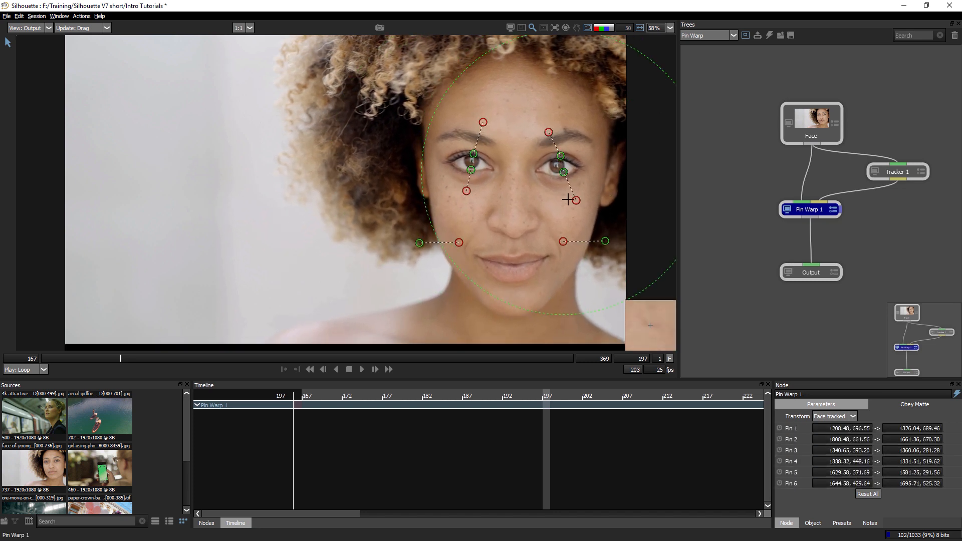
click(516, 220)
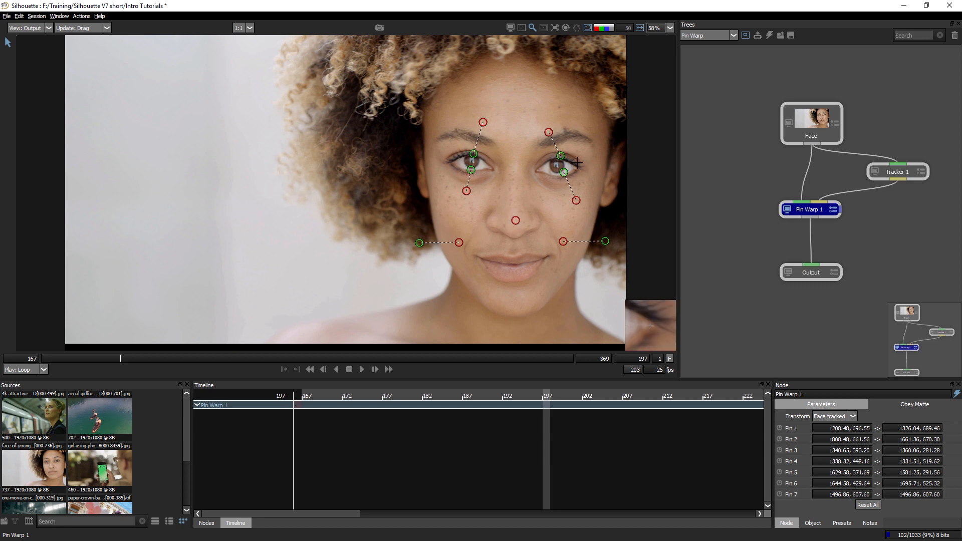
Extend the first eye's upper pin target (Pin 3) to 1373.25, 265.52 and lower pin target (Pin 4) to 1299.99, 560.19.
right_click(471, 171)
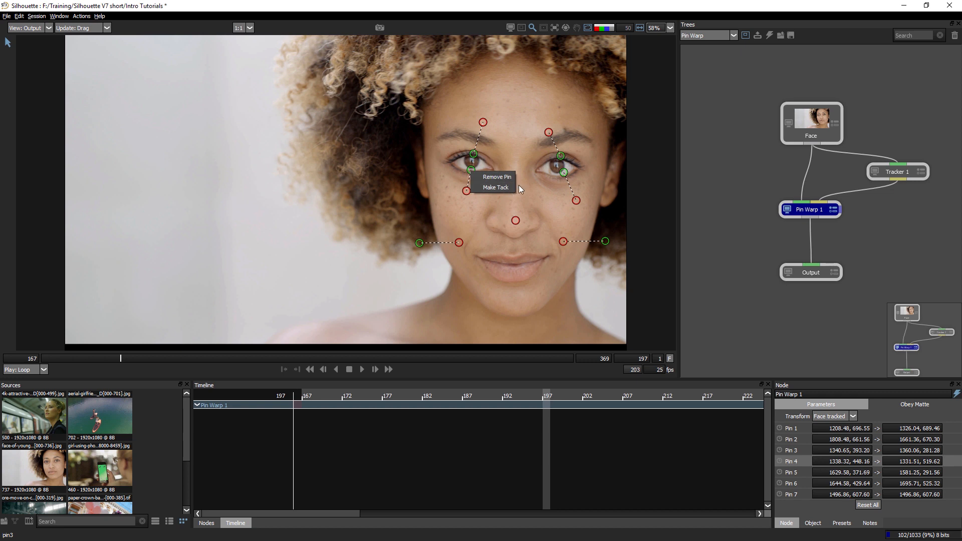
drag(465, 191, 453, 203)
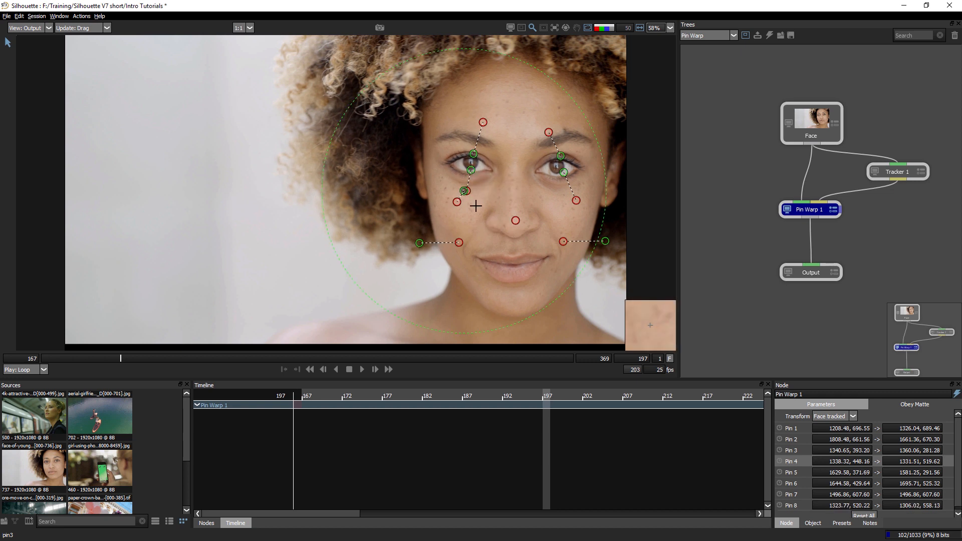
key(ctrl+z)
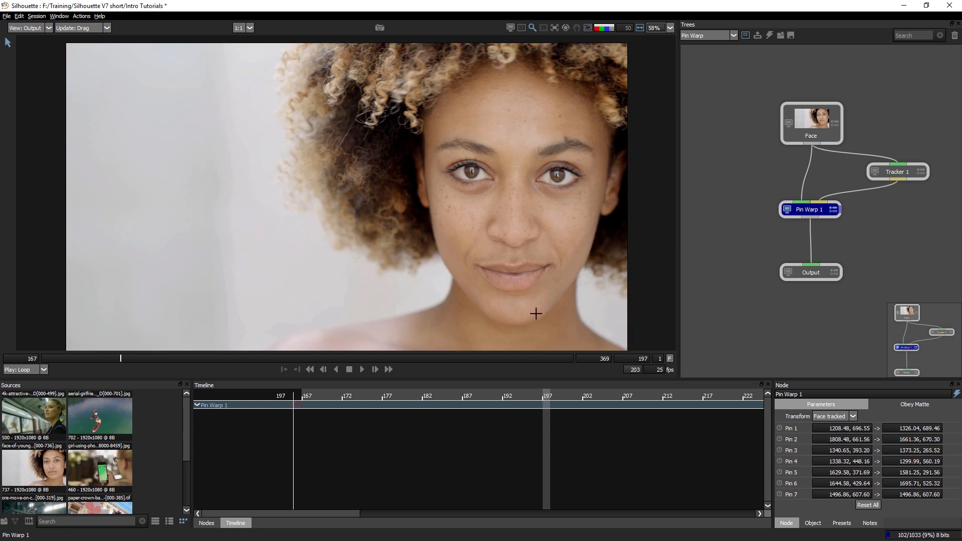
Play the clip and compare the original input with the tracked warp output.
key(1)
key(1)
key(1)
key(1)
key(1)
key(1)
key(1)
key(1)
key(1)
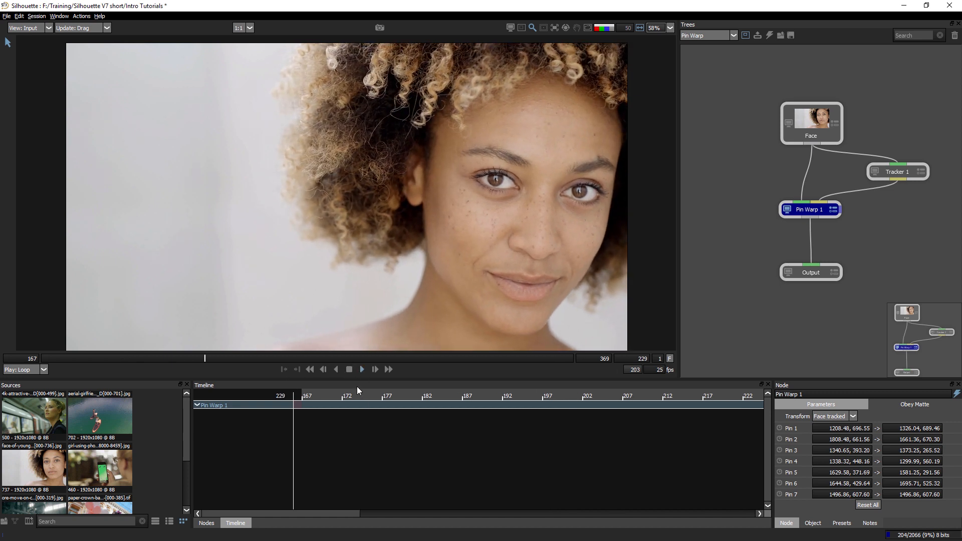
key(1)
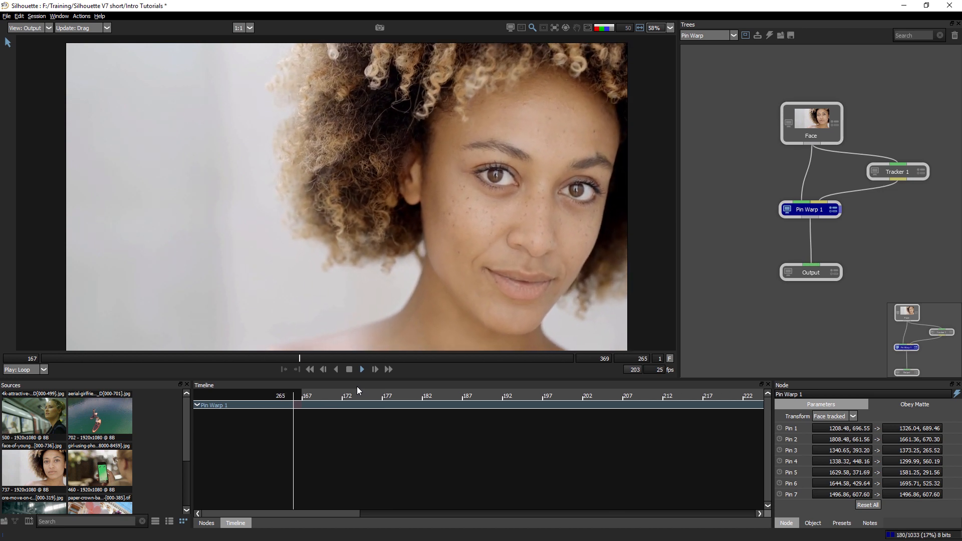
key(1)
key(2)
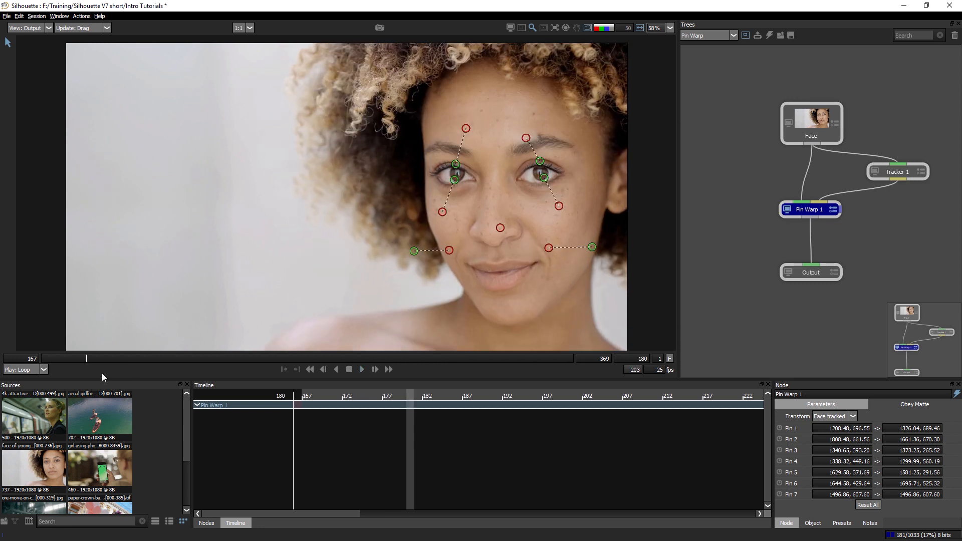
Keyframe the nose tack (Pin 7) at 1459.22, 609.48 on frame 167 and 1472.25, 558.94 on frame 369, and play the clip.
drag(101, 373, 4, 384)
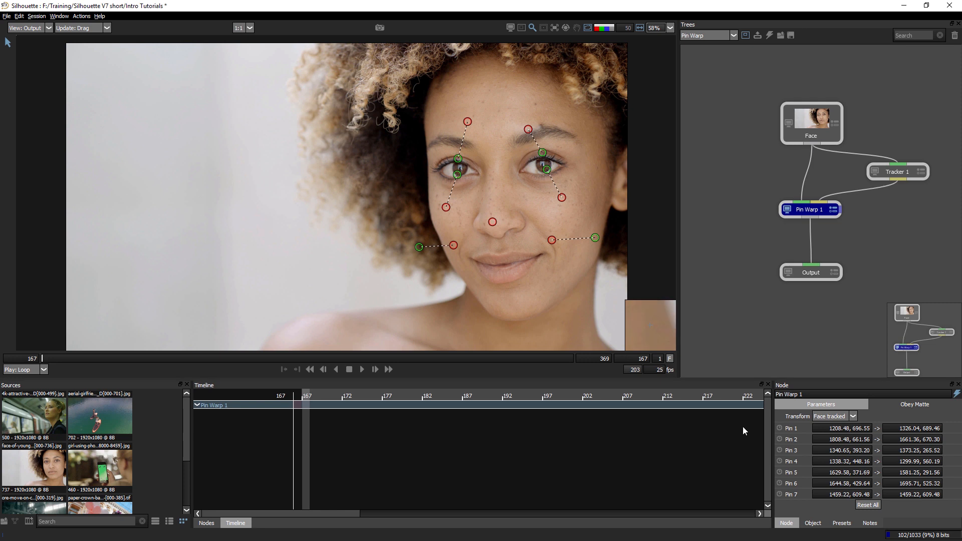
click(780, 496)
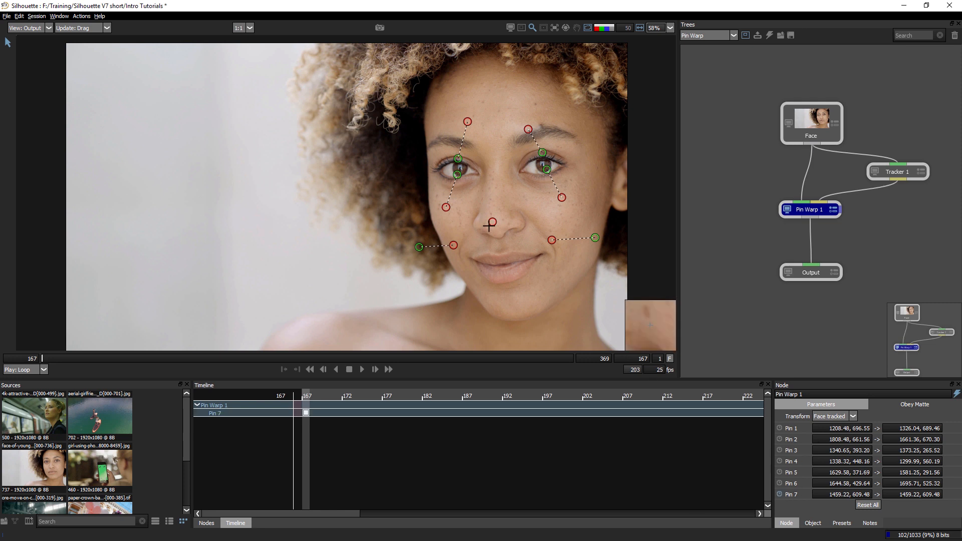
drag(47, 357, 573, 358)
drag(506, 174, 490, 164)
key(ctrl+z)
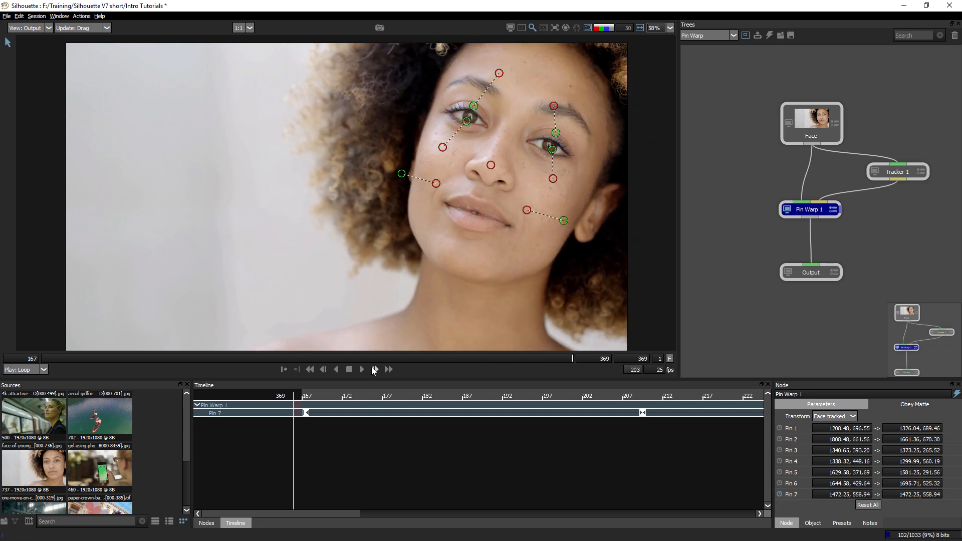
click(362, 369)
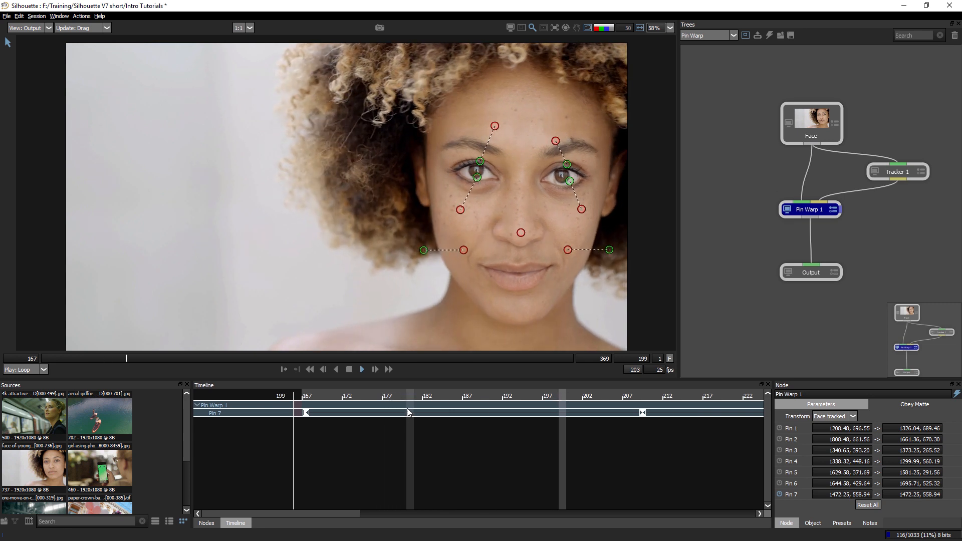